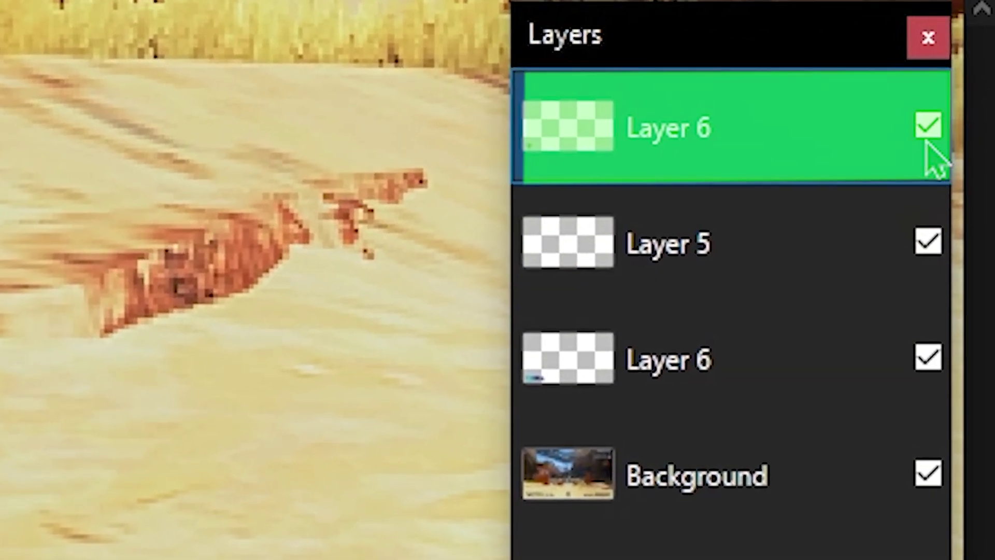
Toggle the visibility of the overlay's upper layers to examine what each one contains
left_click(977, 123)
left_click(928, 143)
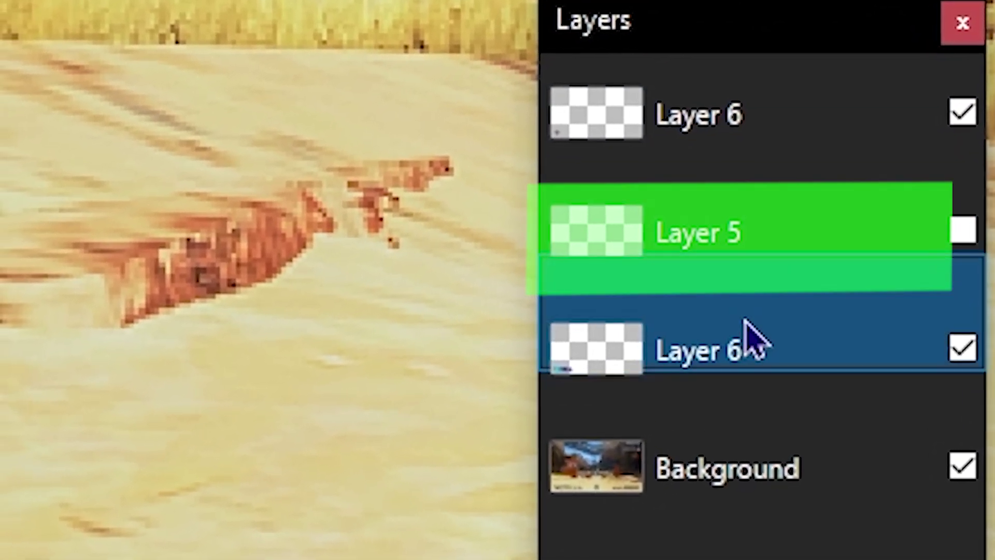
left_click(963, 230)
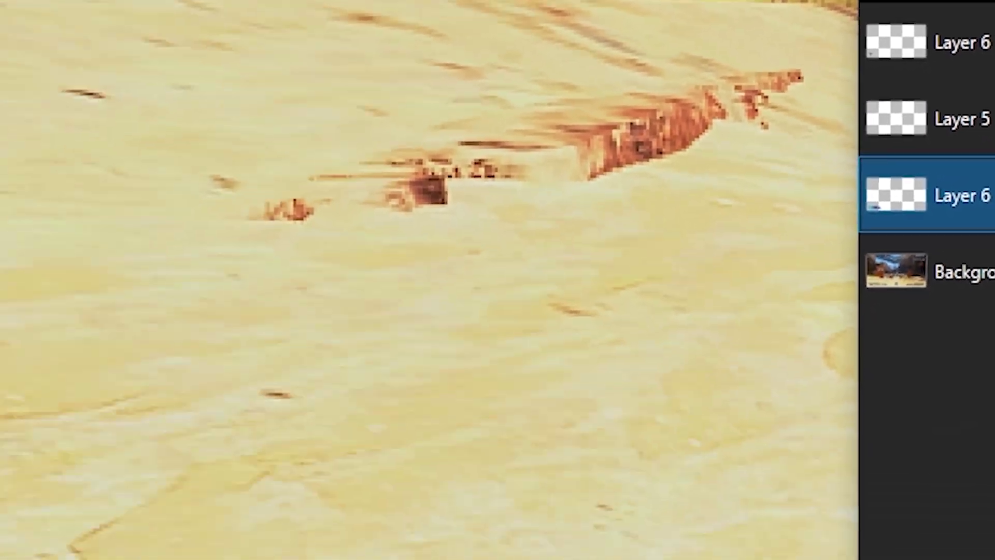
scroll(222, 279, "down", 4)
scroll(222, 280, "up", 3)
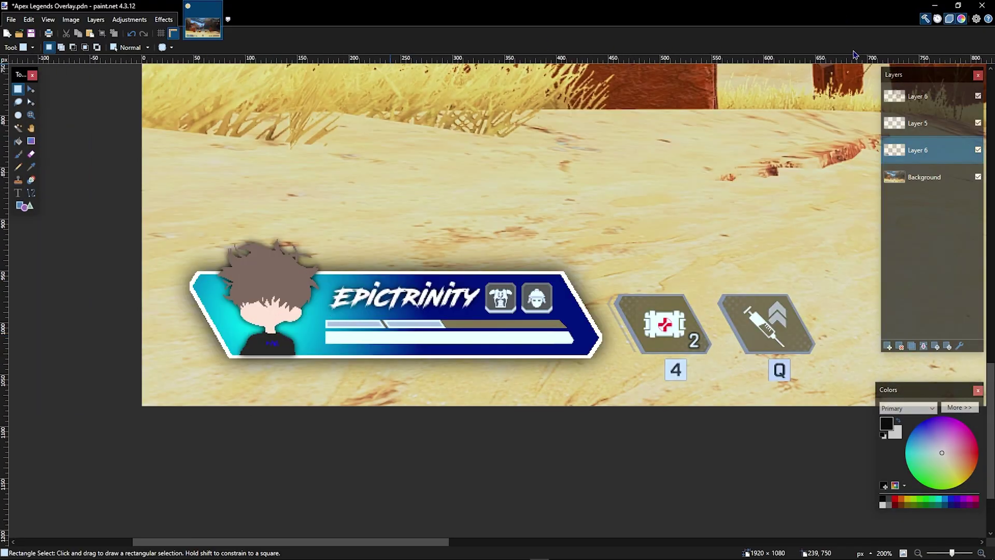
Delete the two upper layers holding the player name and the avatar, keeping the banner layer and Background
left_click(920, 98)
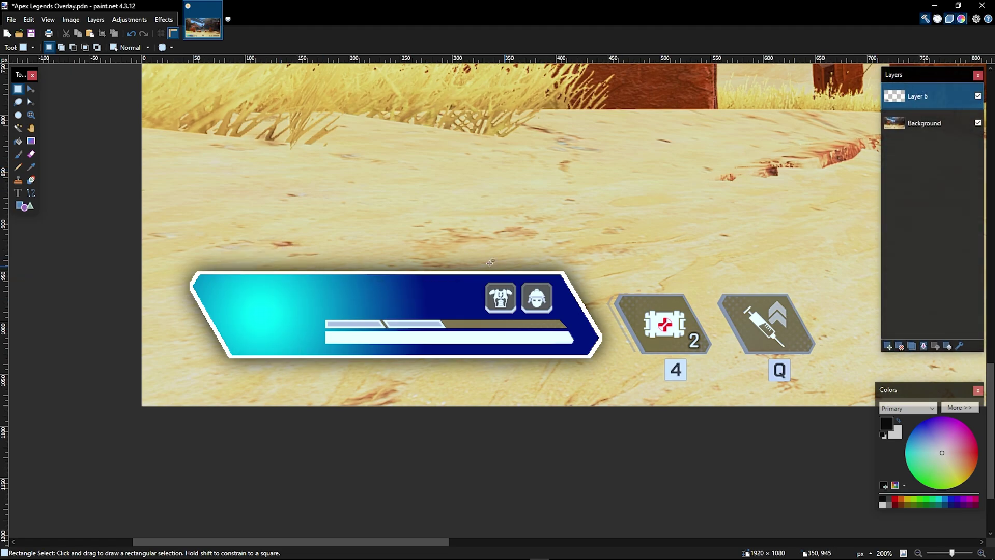
scroll(342, 302, "down", 5)
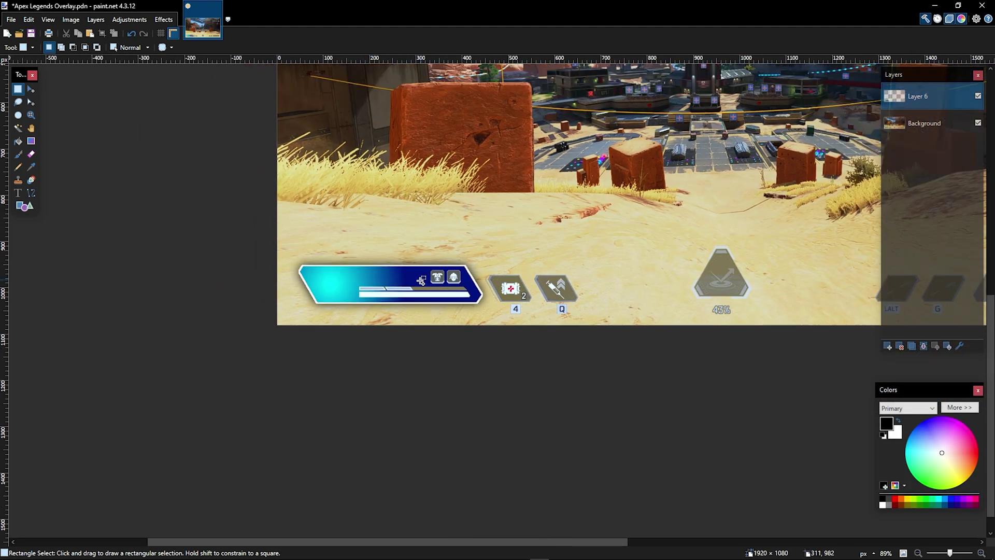
scroll(342, 302, "up", 4)
scroll(588, 311, "down", 2)
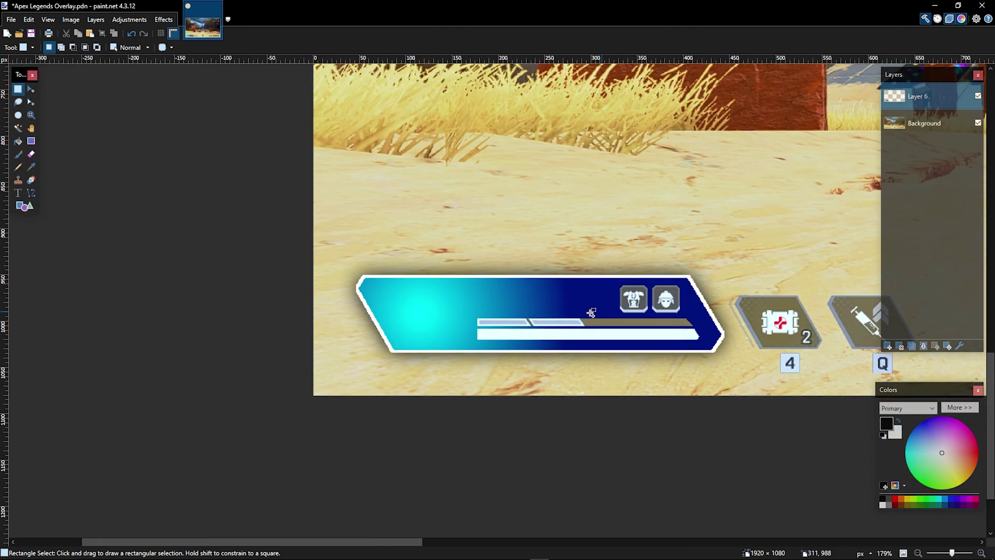
scroll(572, 218, "up", 1)
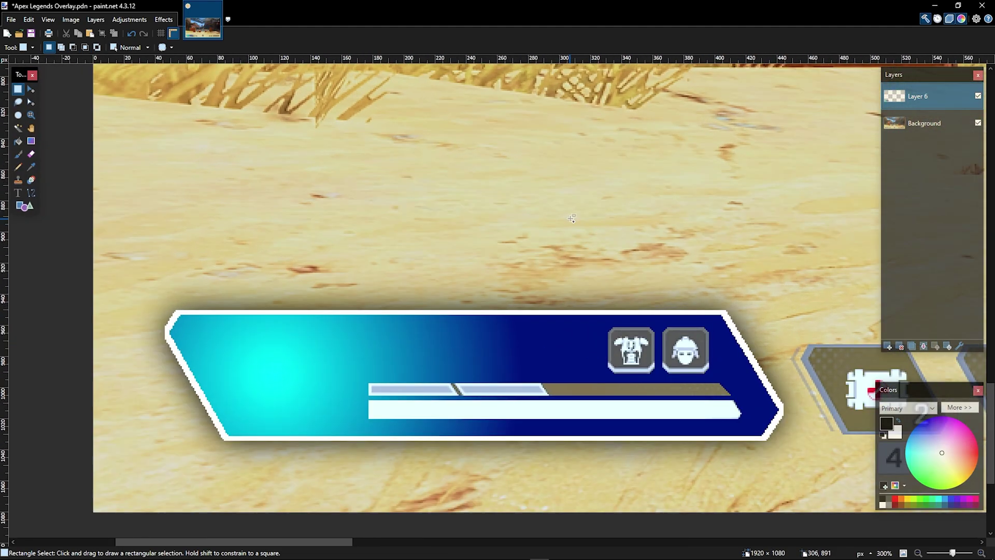
Recolour the banner layer with Hue / Saturation, using hue 163 and saturation 113
left_click(130, 19)
left_click(149, 84)
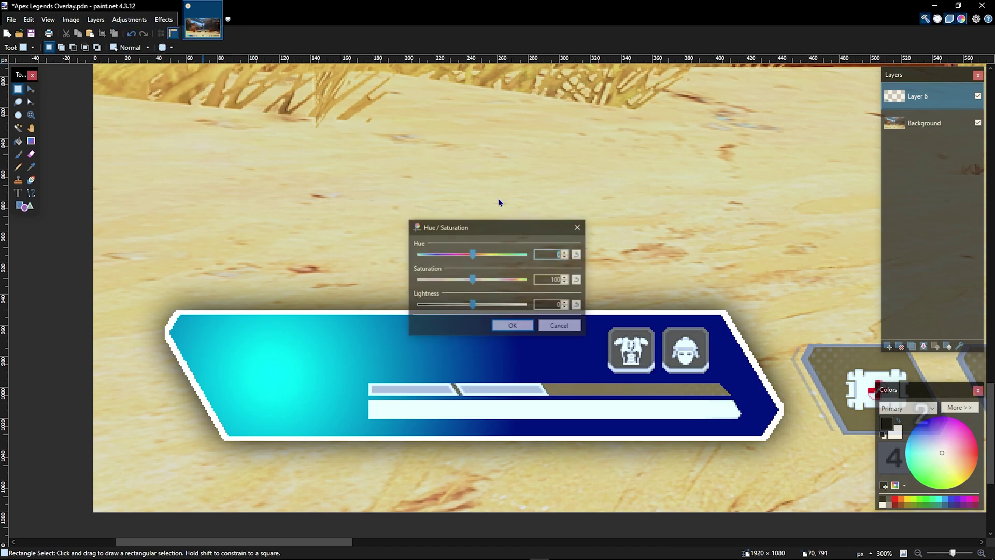
left_click_drag(446, 231, 617, 155)
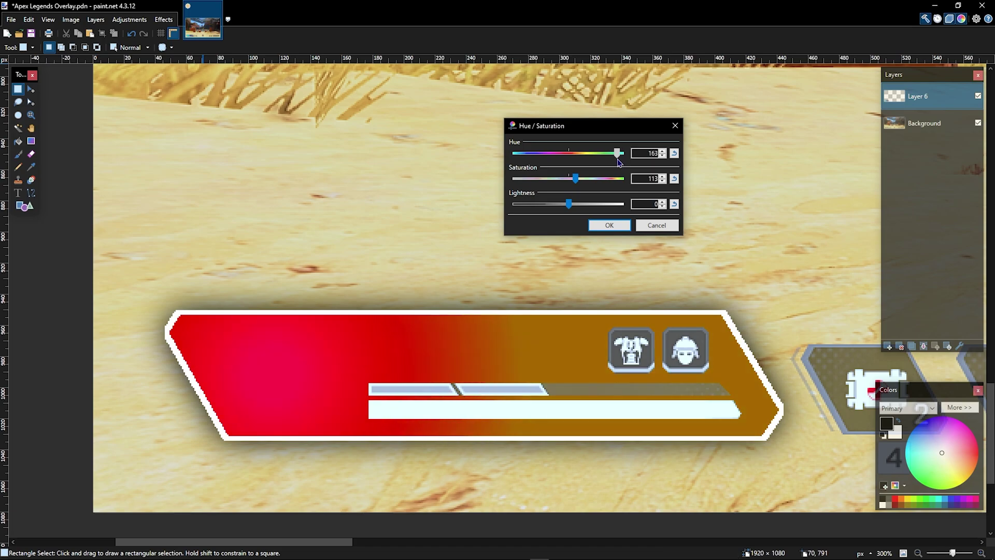
left_click(610, 225)
Write "DEEZNUTS" in white on the banner using the Road Rage font at size 26
scroll(331, 221, "up", 2)
left_click_drag(332, 221, 703, 287)
left_click(18, 193)
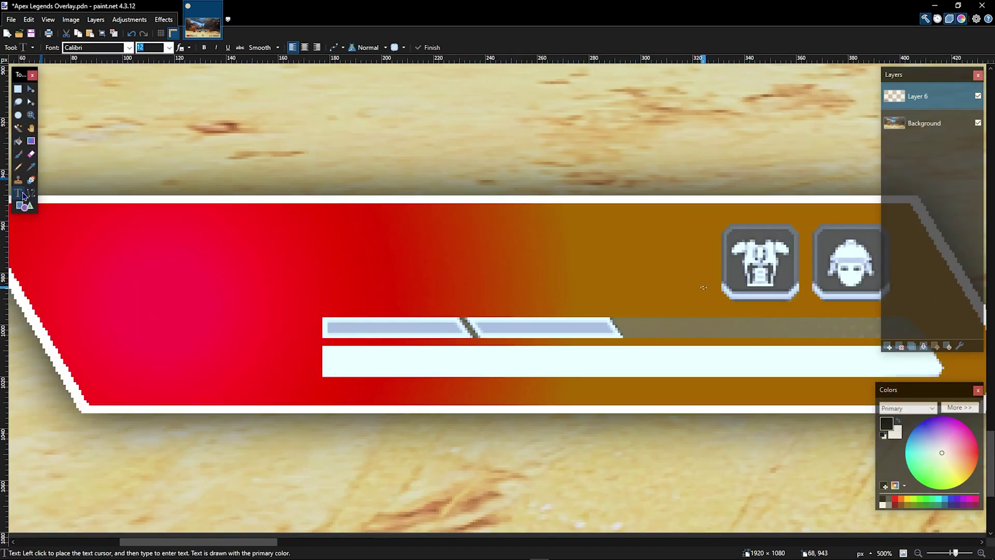
left_click(330, 263)
left_click(129, 47)
scroll(128, 163, "down", 20)
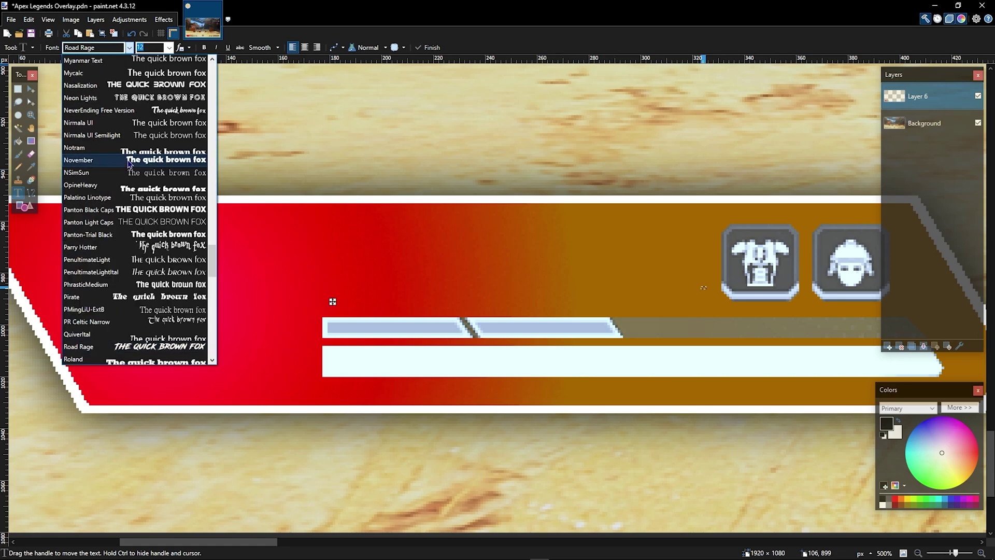
left_click(155, 345)
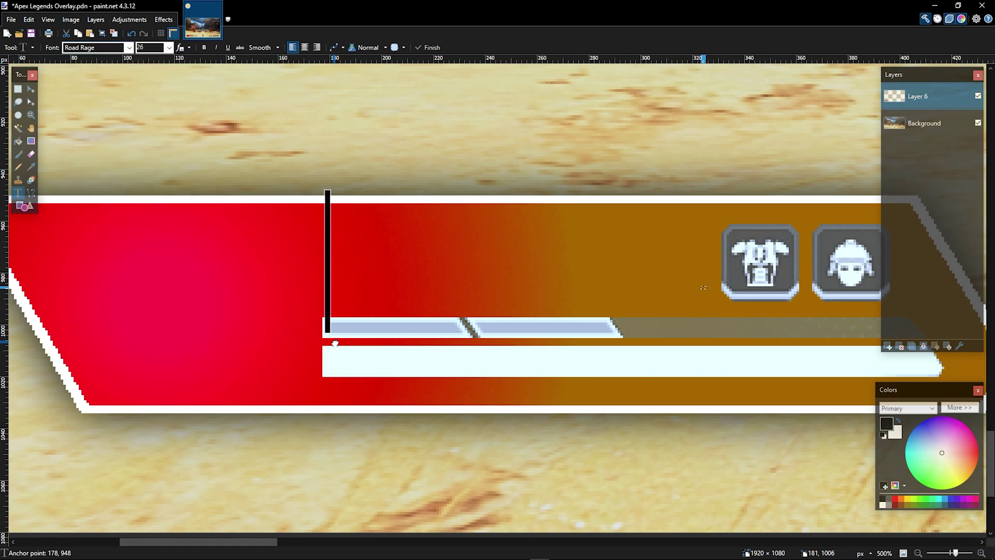
left_click(389, 260)
left_click(325, 278)
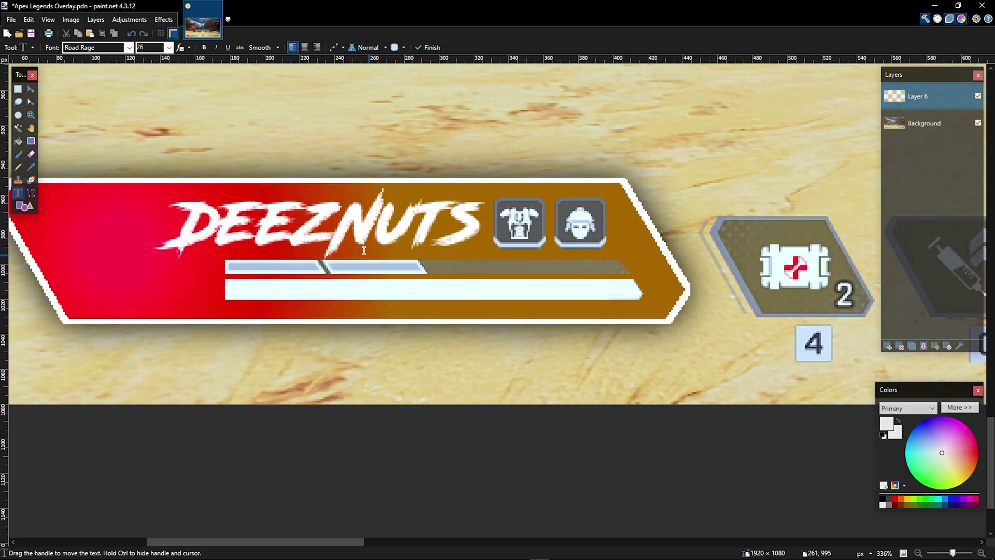
Change the banner text to "DEEZ NUTS" at size 20 and place it above the bars beside the armour icons
scroll(339, 229, "up", 3)
left_click(339, 230)
left_click_drag(631, 305, 603, 302)
scroll(604, 301, "down", 4)
scroll(487, 253, "up", 3)
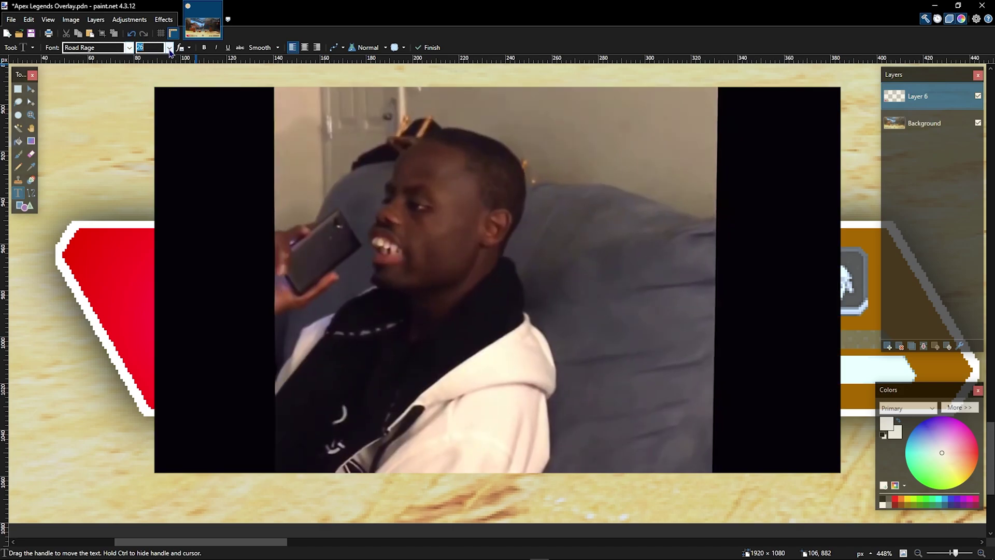
left_click(169, 47)
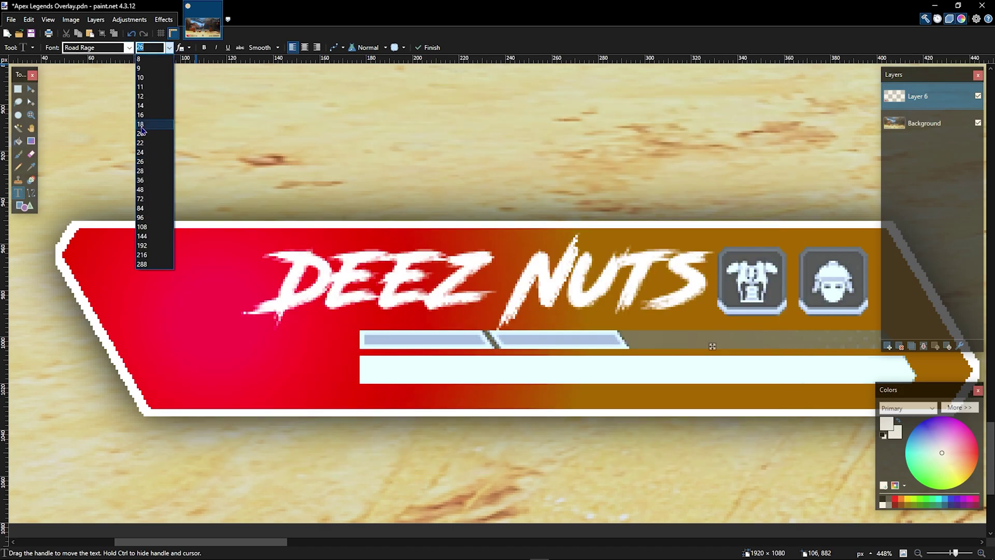
left_click(141, 133)
left_click_drag(615, 331, 705, 334)
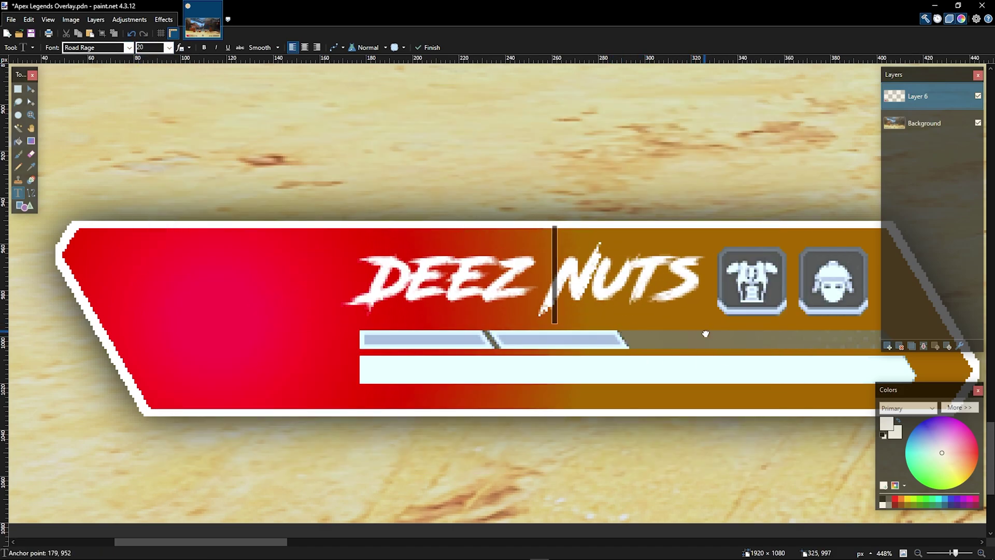
Put the "DEEZ NUTS" text on its own new layer above the banner layer
scroll(426, 328, "down", 5)
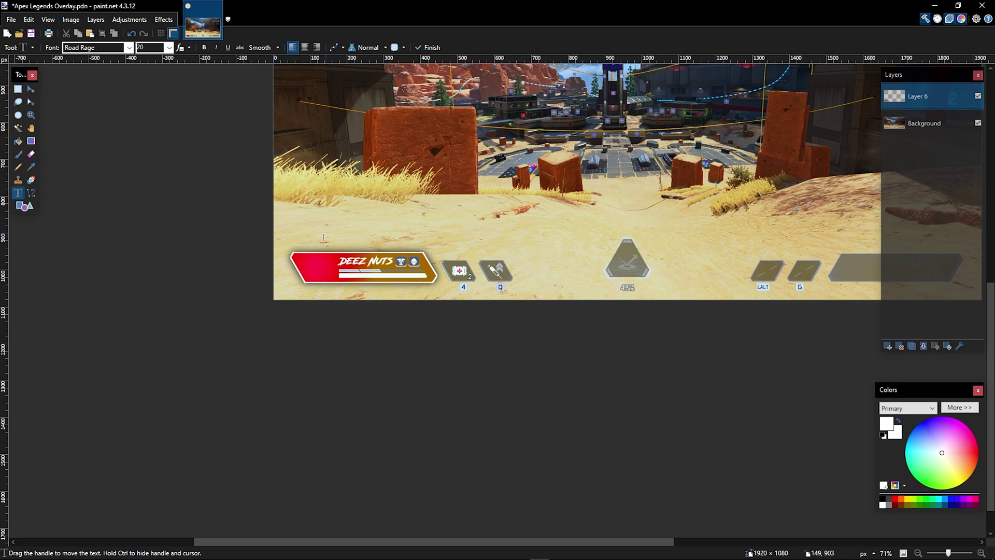
scroll(362, 266, "up", 7)
key("s")
left_click(912, 346)
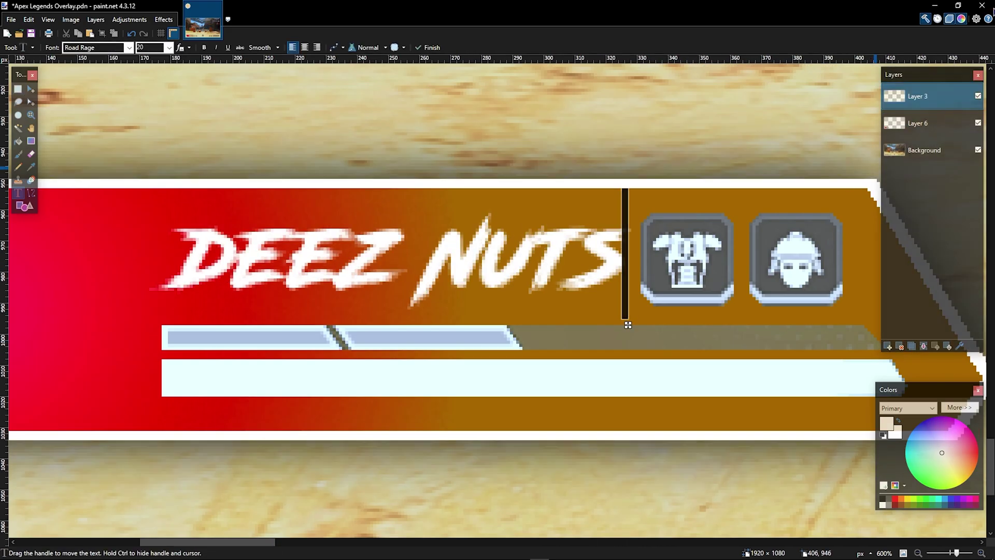
scroll(588, 246, "down", 8)
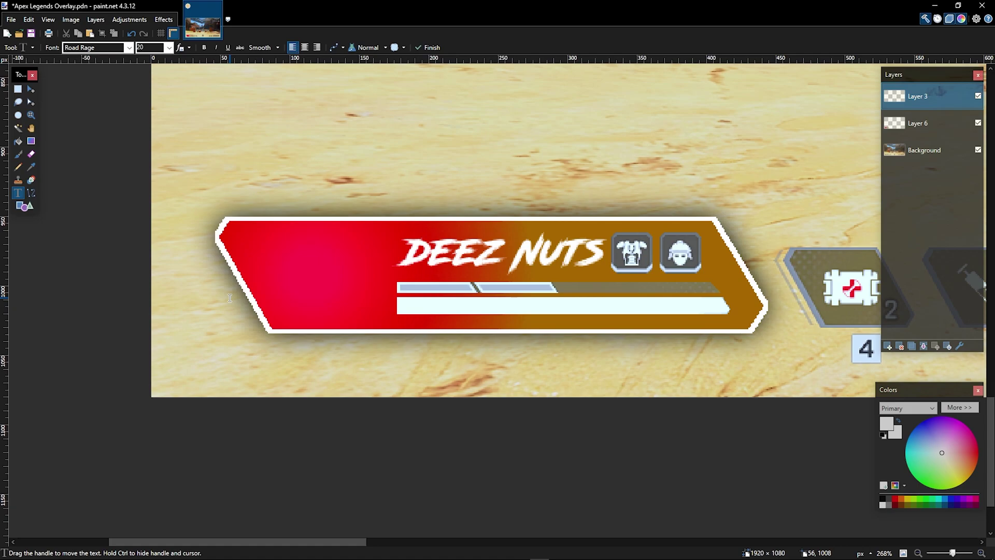
scroll(587, 246, "up", 8)
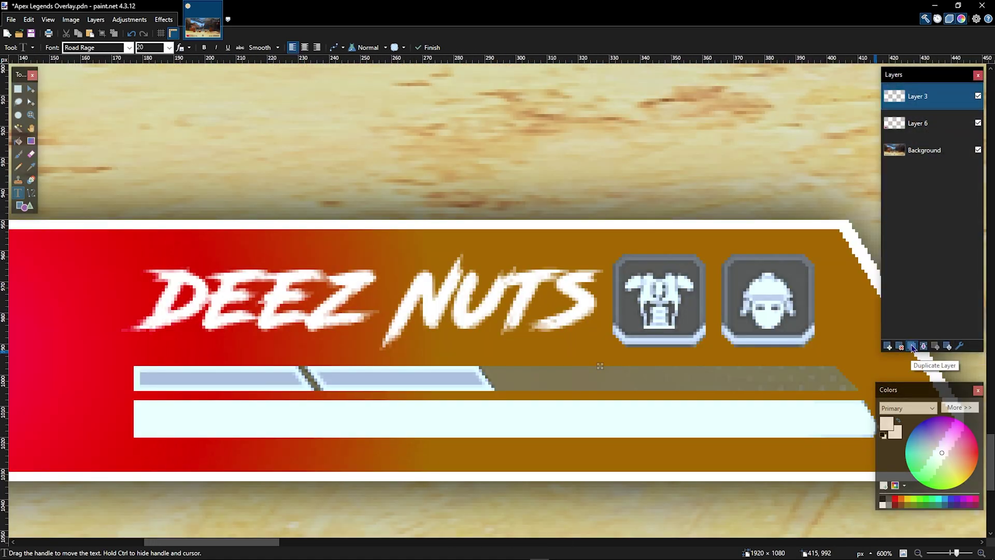
Duplicate the name text layer and invert the colours of the lower copy
left_click(912, 346)
left_click(129, 19)
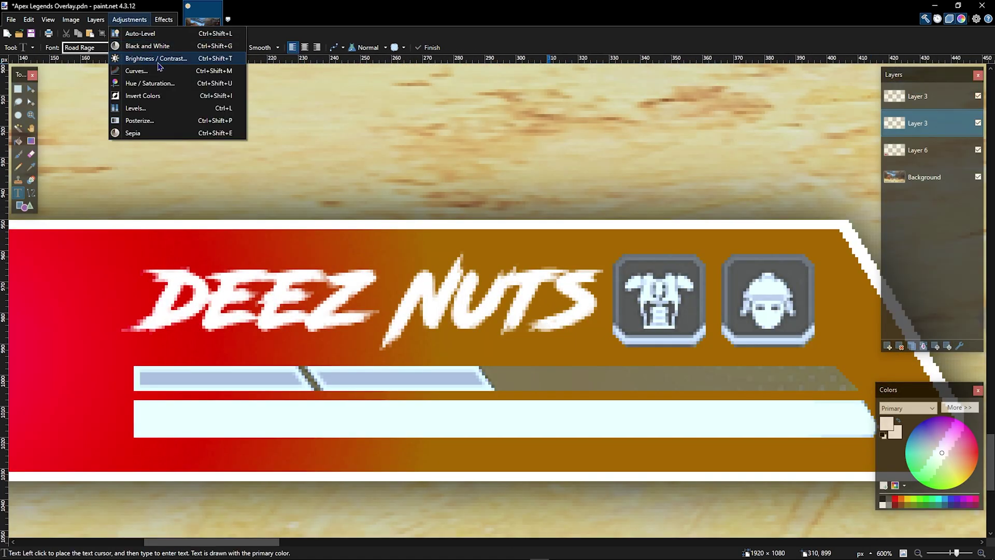
left_click(143, 96)
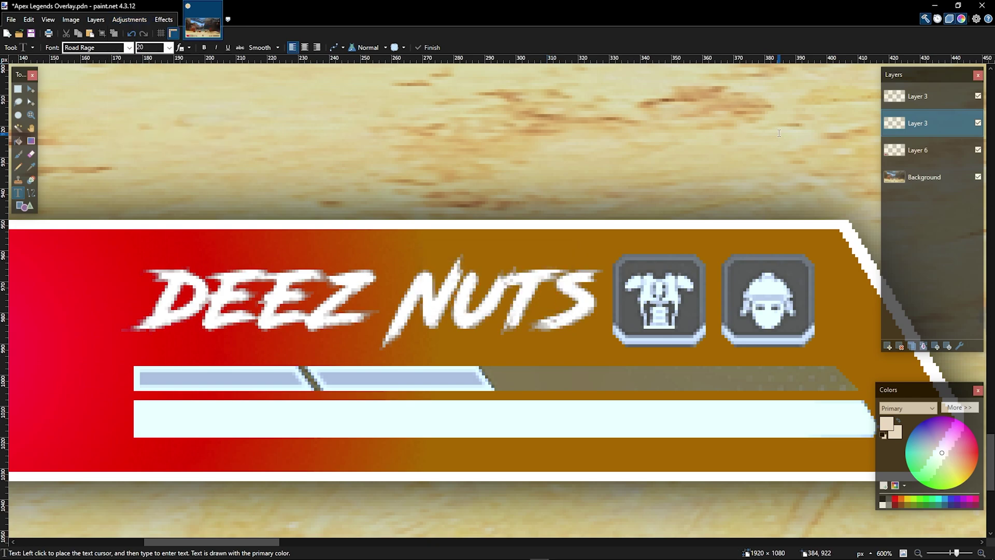
left_click(978, 96)
left_click(978, 96)
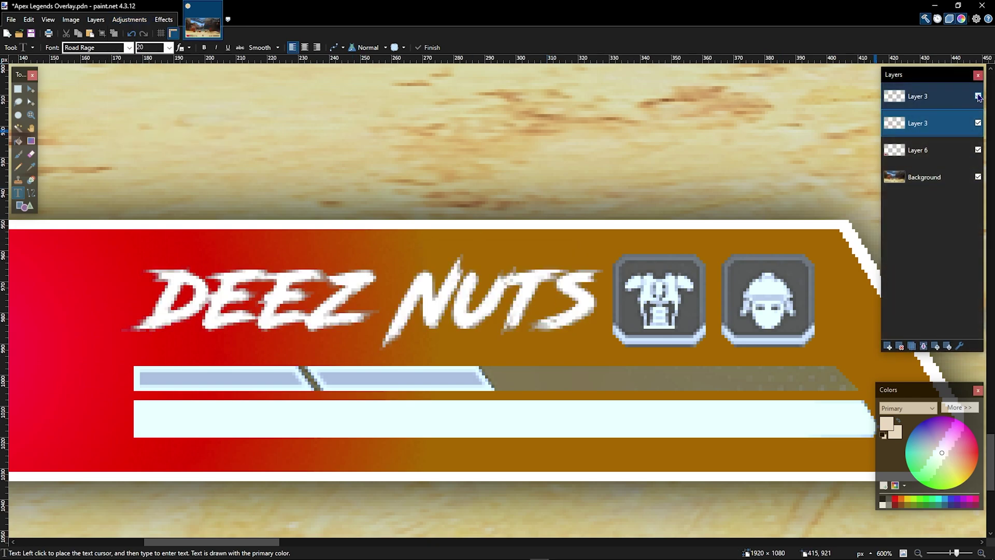
Apply a Gaussian Blur with radius 13 to the inverted text copy as a drop shadow
left_click(162, 20)
mouse_move(172, 52)
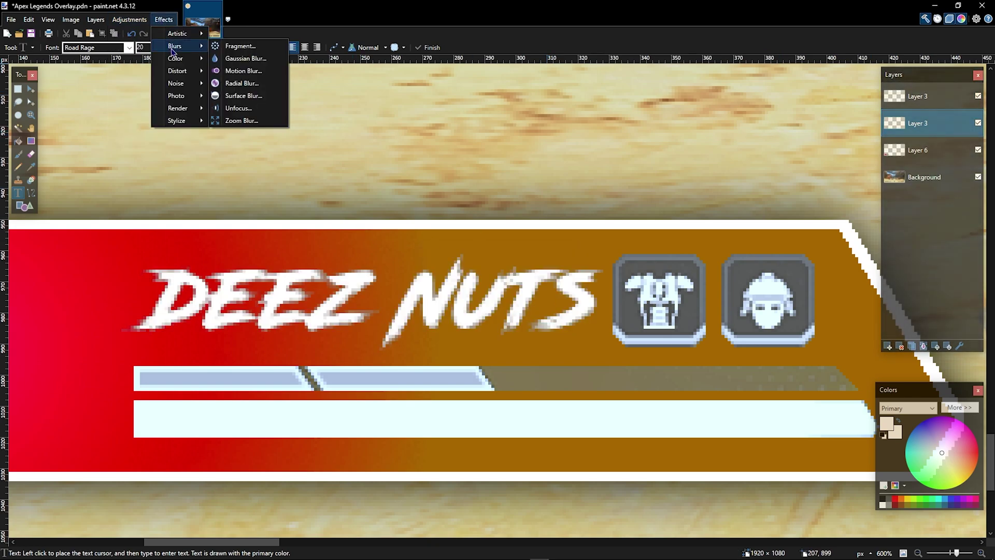
left_click(245, 58)
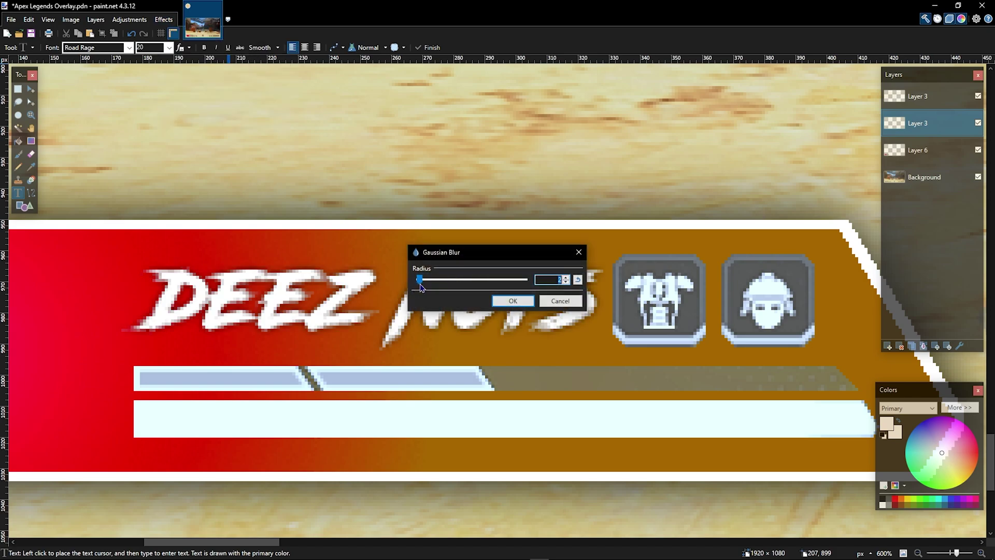
left_click_drag(420, 280, 425, 280)
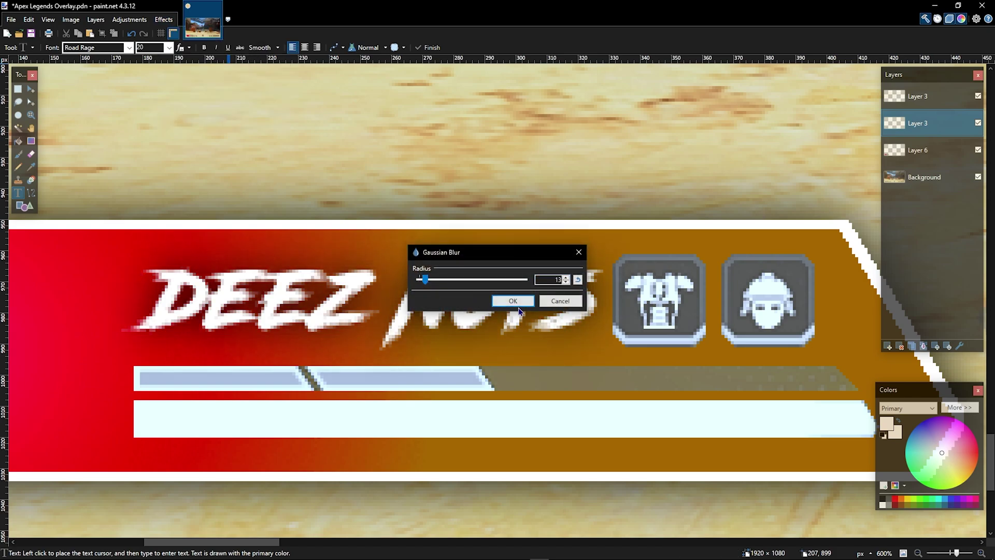
left_click(518, 303)
scroll(263, 214, "down", 8)
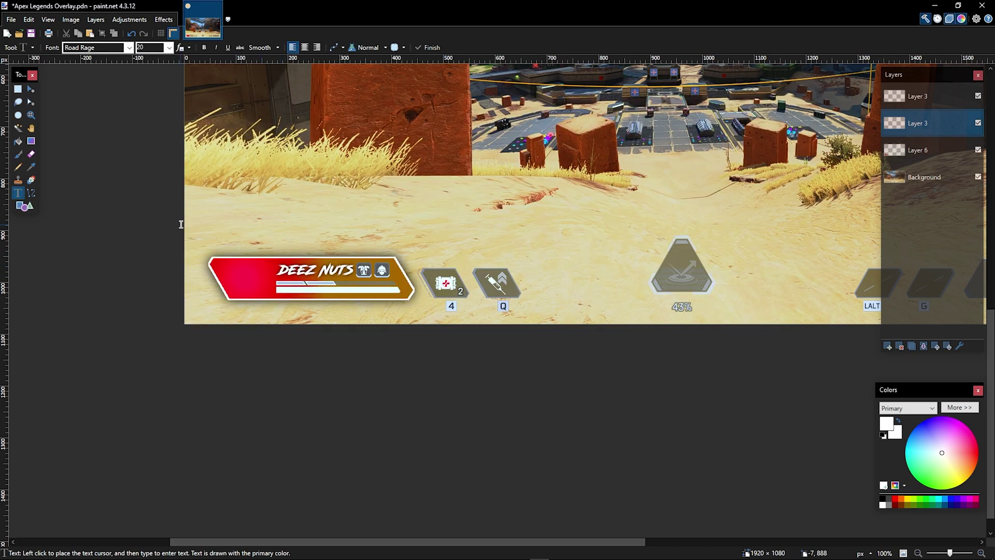
scroll(258, 268, "up", 6)
Bring the peanut mascot image in as a new layer above the text layers
key("s")
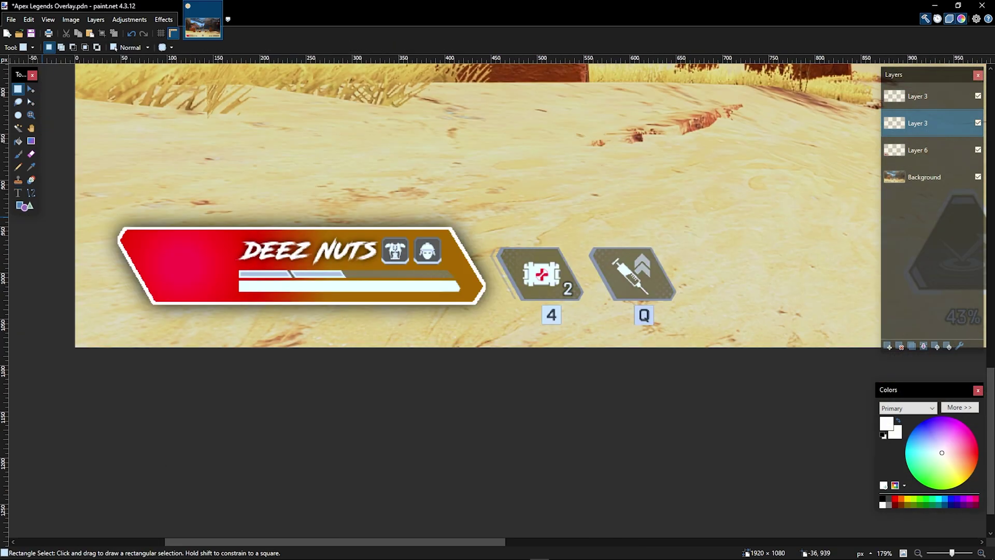
left_click_drag(14, 169, 118, 165)
left_click(477, 312)
scroll(281, 264, "down", 5)
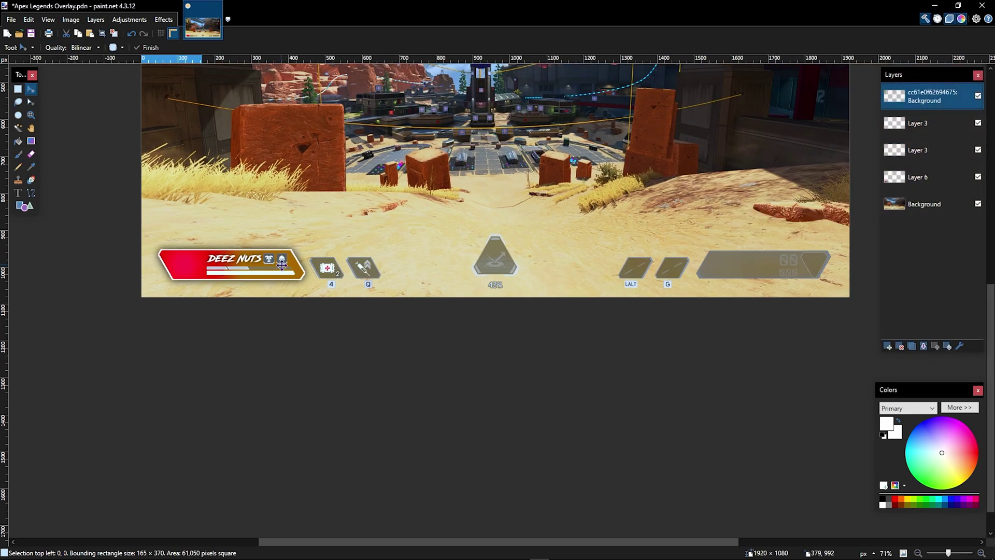
Move the peanut mascot from the canvas's upper corner down towards the banner
scroll(282, 265, "down", 4)
scroll(267, 115, "up", 7)
left_click_drag(269, 110, 280, 407)
scroll(289, 399, "down", 5)
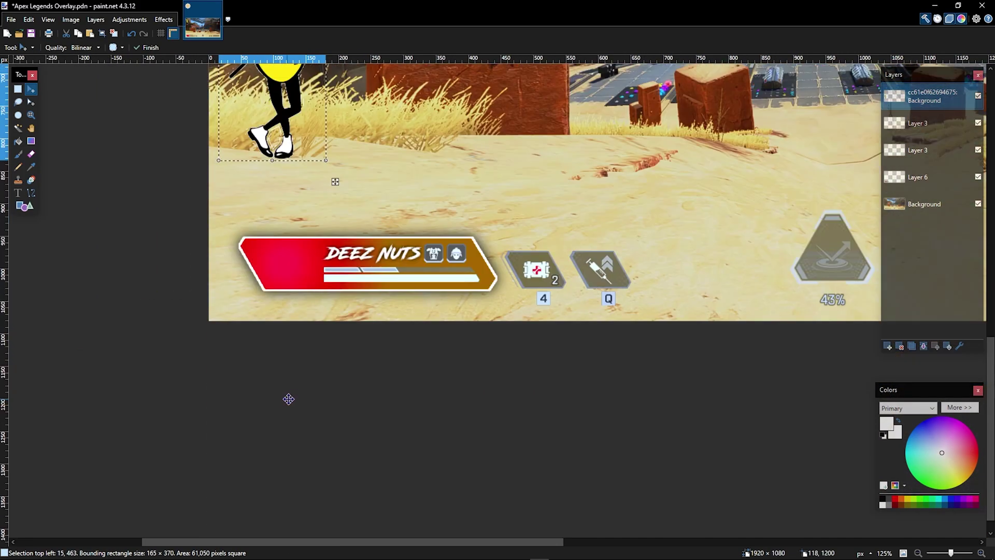
scroll(278, 289, "up", 4)
scroll(278, 285, "down", 2)
left_click_drag(279, 259, 291, 423)
Scale the mascot to about 64 × 145 px and place it over the red end of the banner
scroll(292, 423, "down", 1)
scroll(296, 373, "up", 5)
left_click_drag(357, 88, 237, 298)
left_click_drag(215, 388, 262, 338)
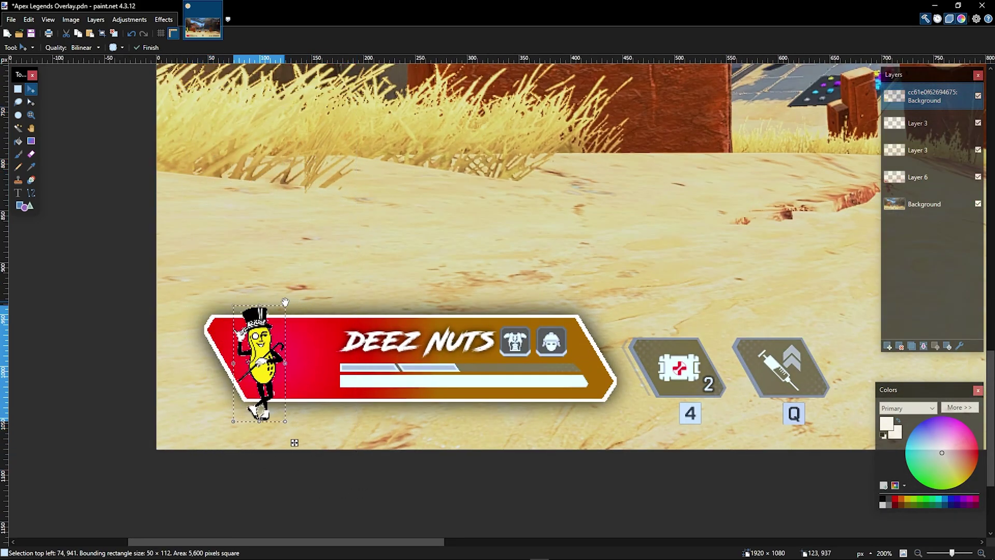
mouse_move(285, 302)
left_mouse_down()
mouse_move(318, 267)
mouse_move(288, 292)
left_mouse_up()
Cut off the mascot's lower legs and shift the layer so the cut edge meets the banner's bottom border
key("s")
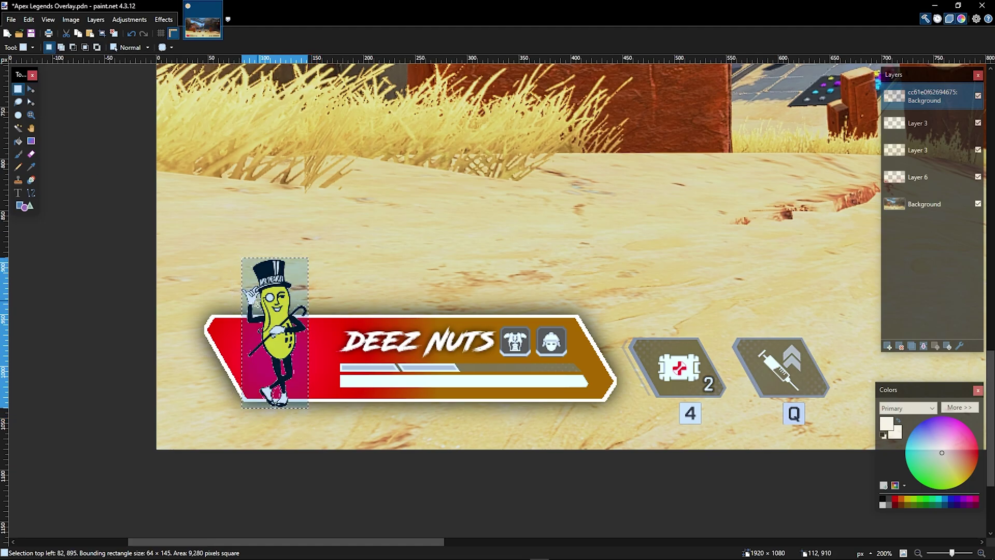
scroll(257, 303, "up", 2)
left_click_drag(213, 209, 373, 422)
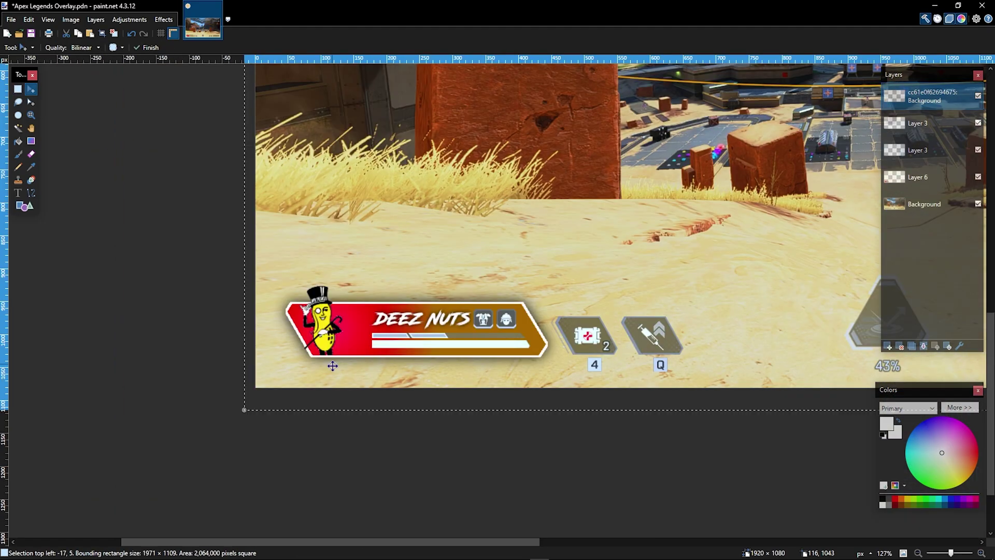
scroll(327, 363, "up", 9)
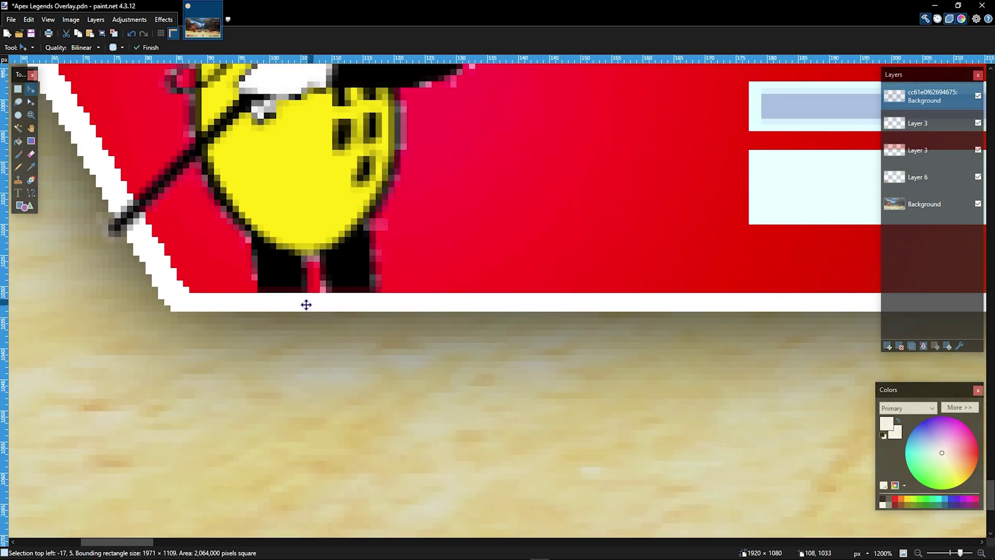
scroll(332, 292, "down", 6)
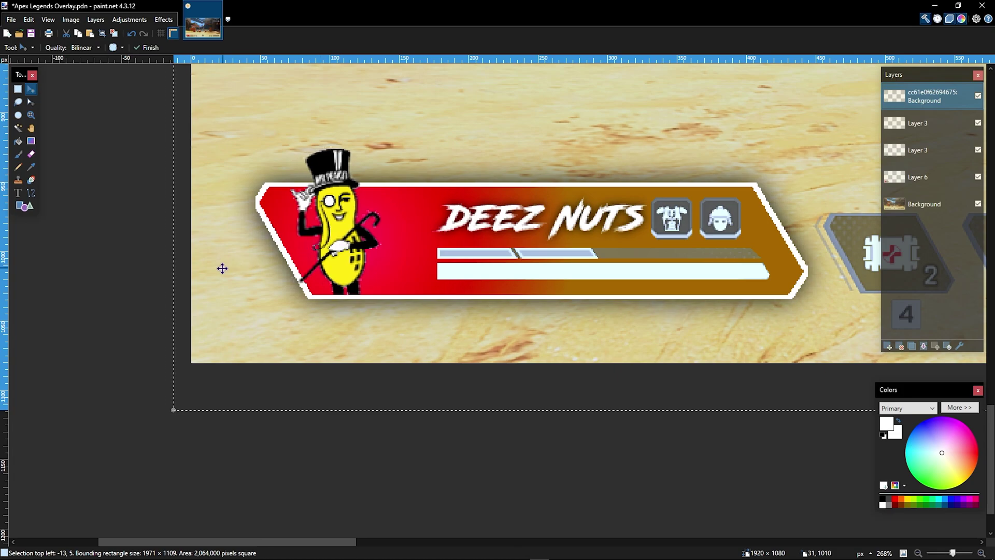
Fine-tune the mascot's position inside the banner's red end, with its legs on the bottom border, and finish the move
scroll(390, 265, "up", 6)
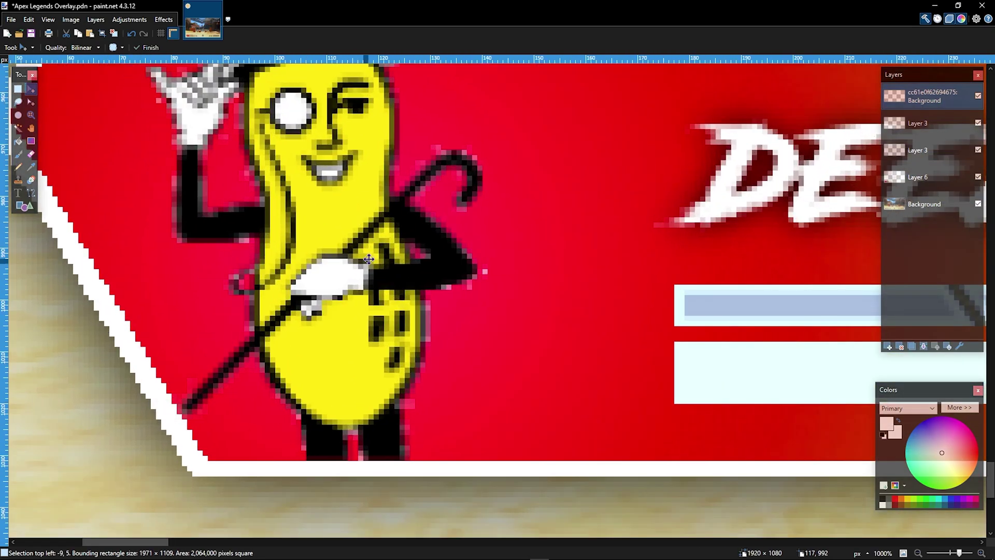
left_click_drag(369, 259, 394, 258)
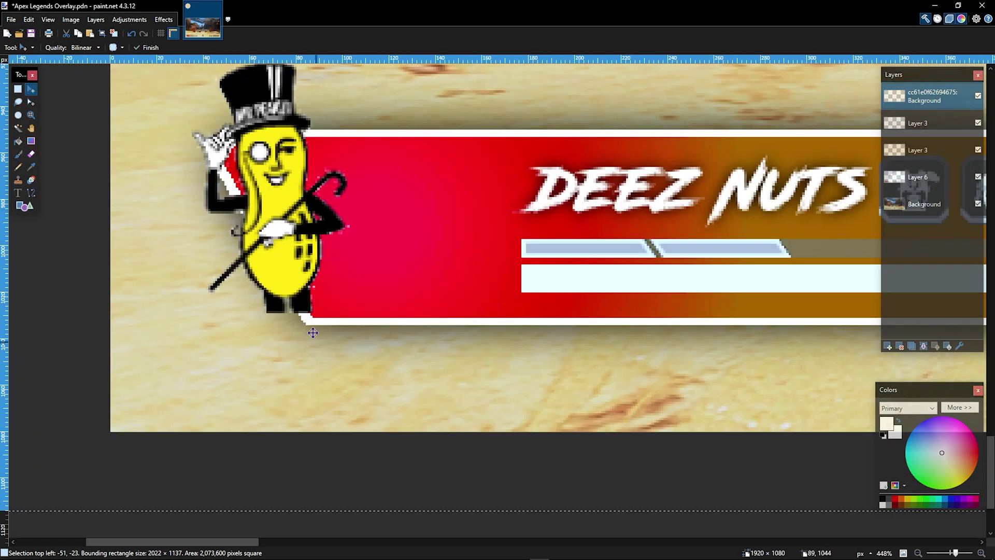
left_click_drag(306, 263, 405, 268)
scroll(404, 268, "down", 6)
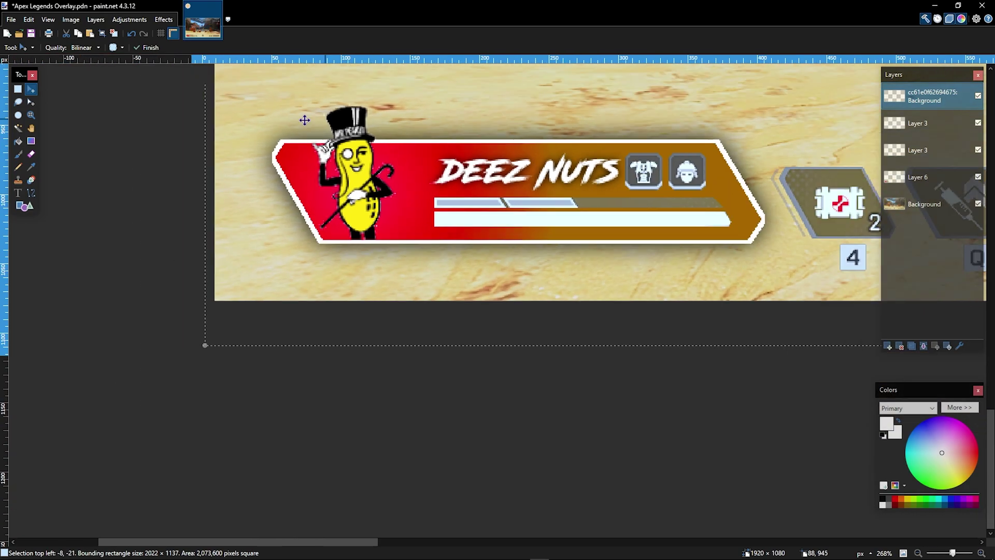
key("s")
scroll(91, 291, "down", 3)
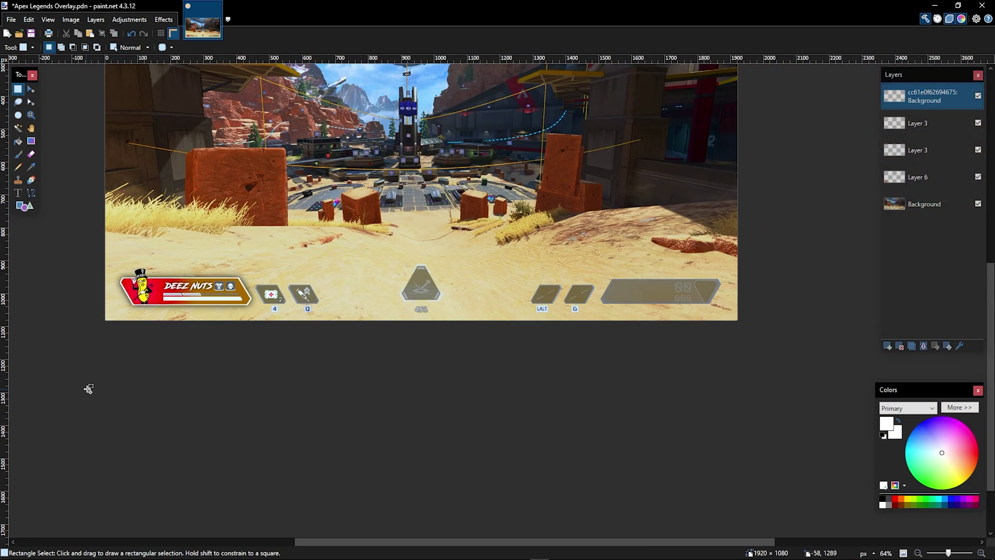
Delete the Background layer containing the game screenshot
scroll(187, 209, "up", 2)
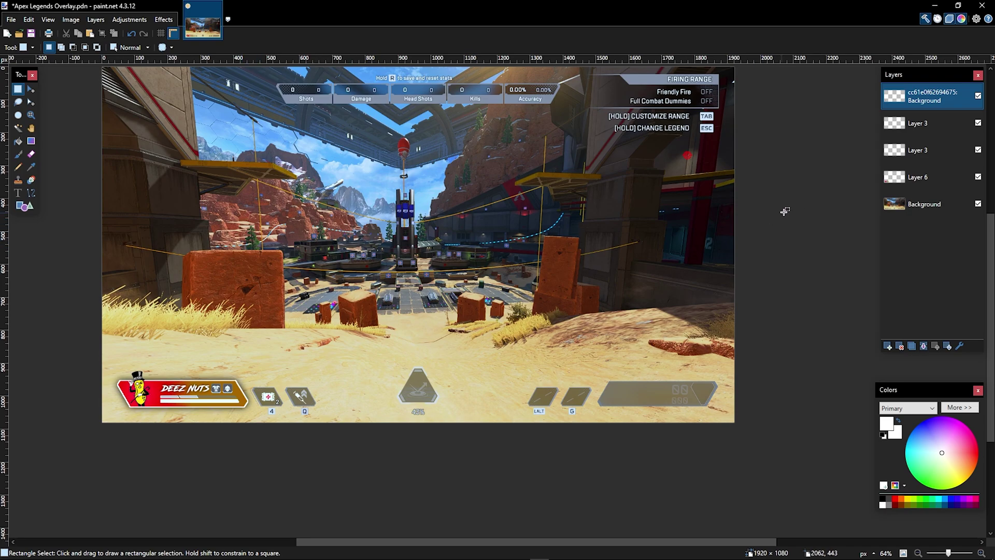
left_click(929, 204)
left_click(899, 347)
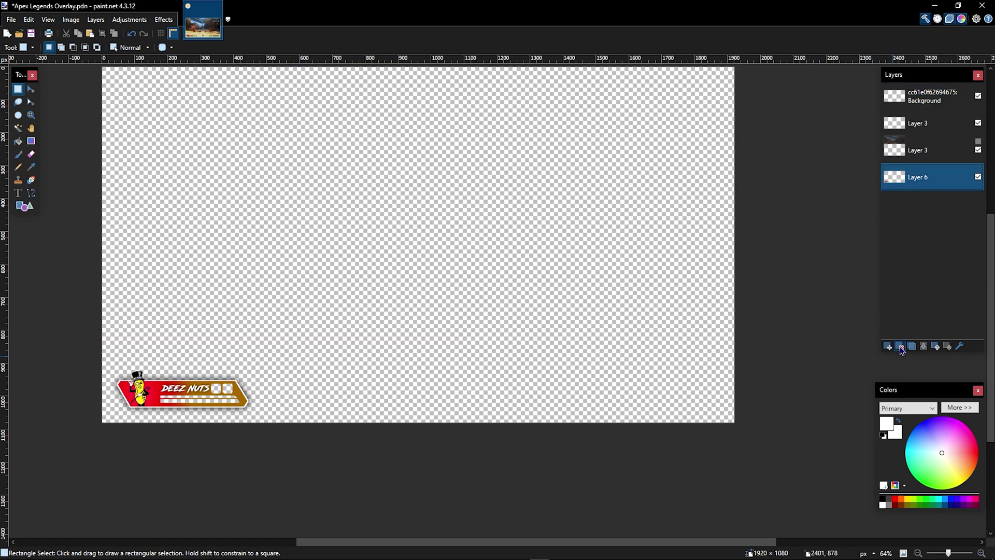
Merge the mascot layer and both Layer 3 layers down into Layer 6
left_click(925, 96)
left_click(924, 345)
left_click(924, 346)
left_click(924, 346)
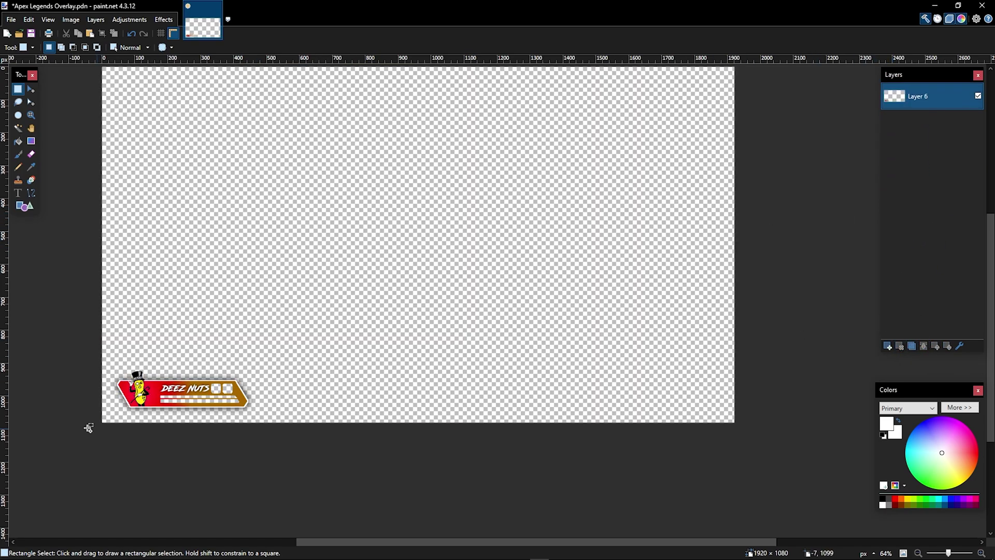
Save the flattened overlay to the Desktop as a PNG named "Apex Legends Overlay 2"
scroll(160, 435, "down", 3)
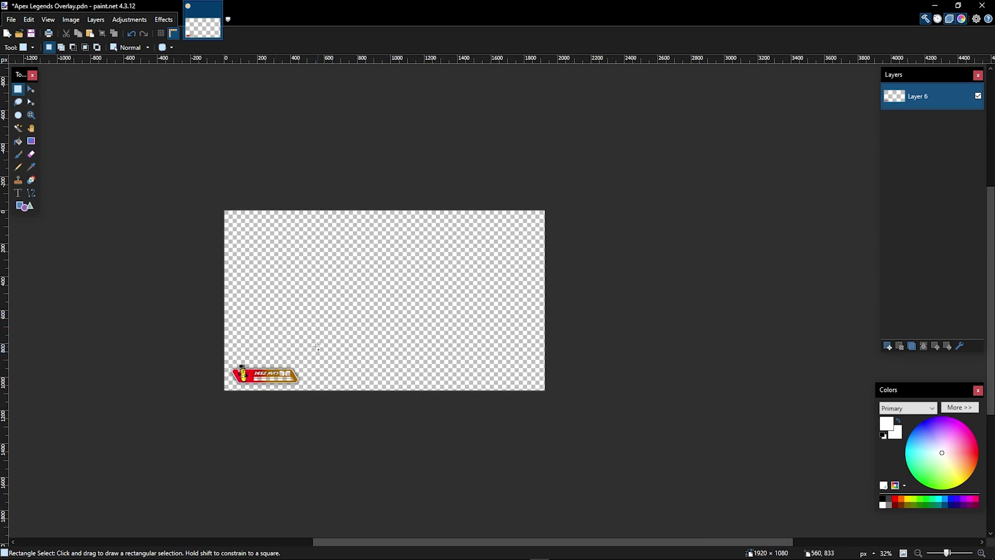
scroll(282, 377, "up", 5)
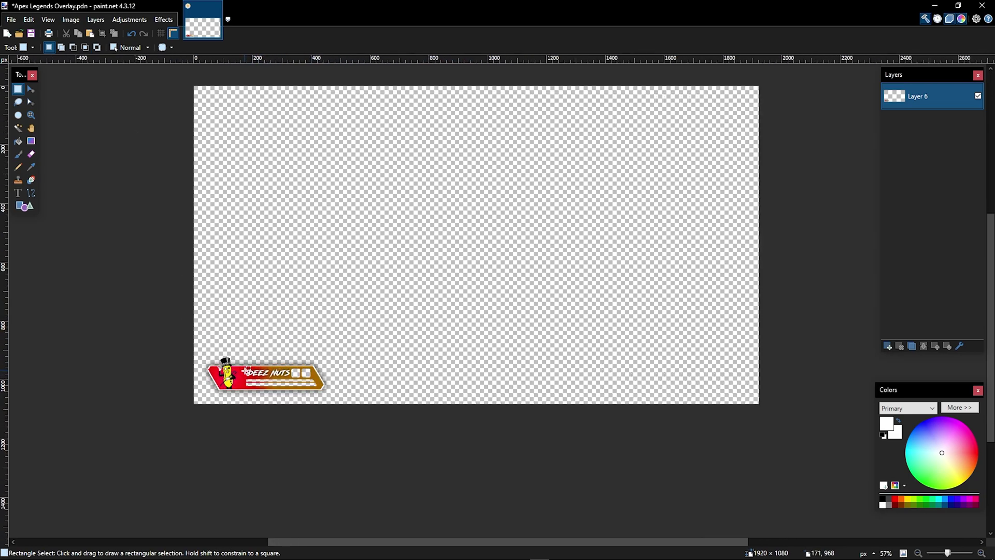
scroll(176, 398, "down", 1)
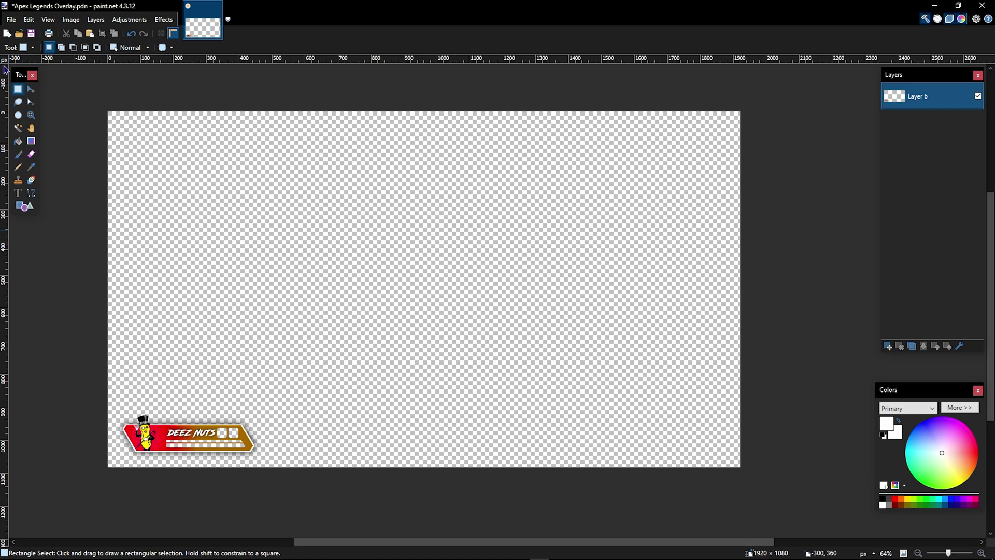
left_click(11, 20)
left_click(22, 102)
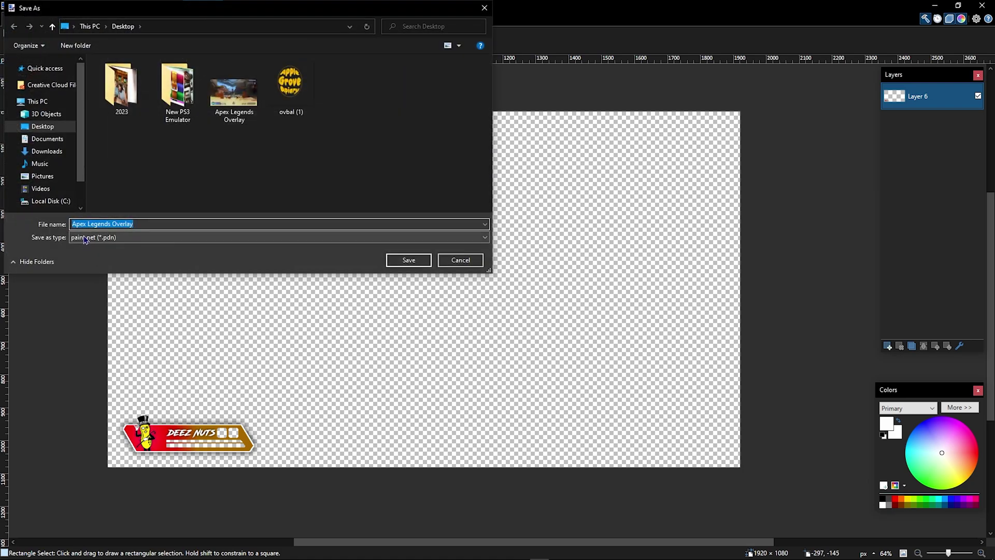
left_click(87, 240)
key("p")
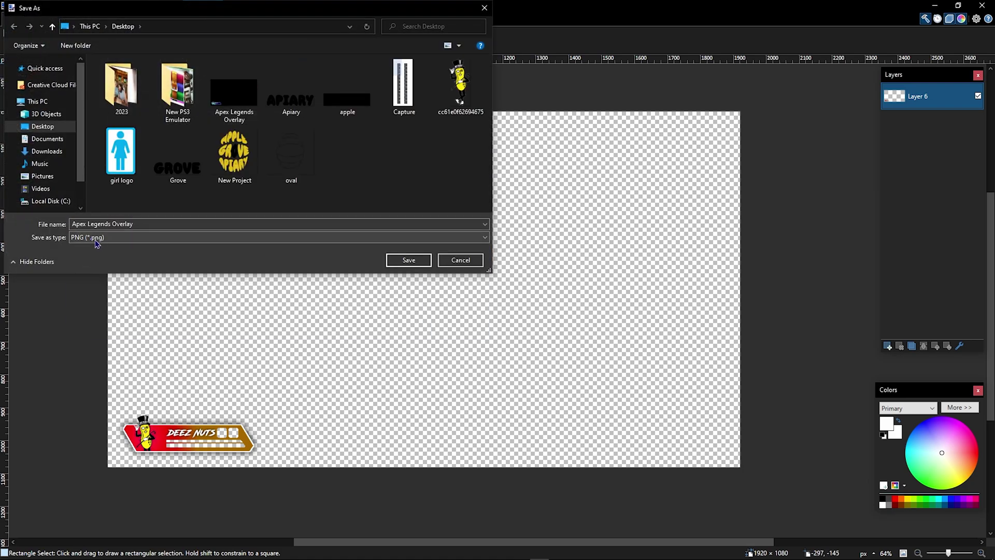
scroll(270, 408, "down", 7)
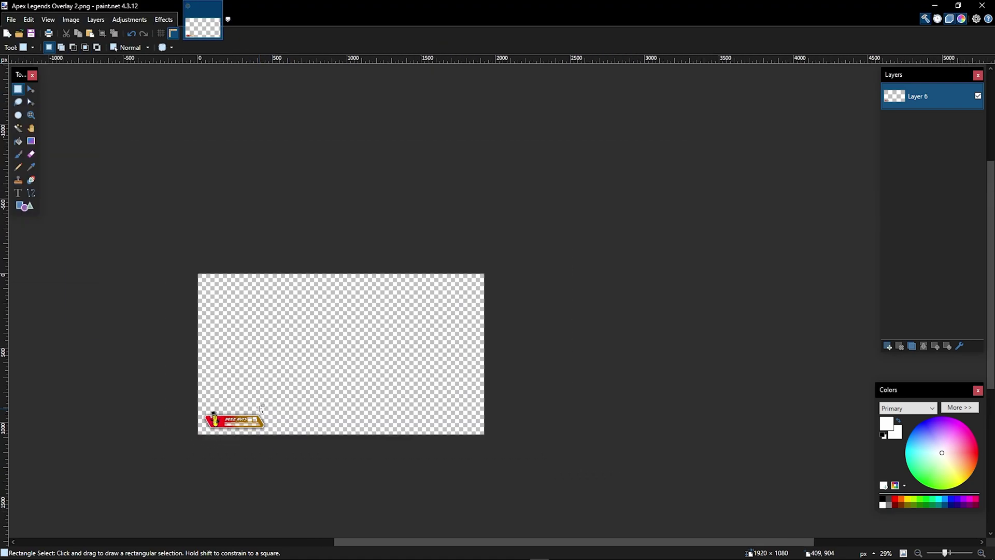
scroll(215, 439, "up", 12)
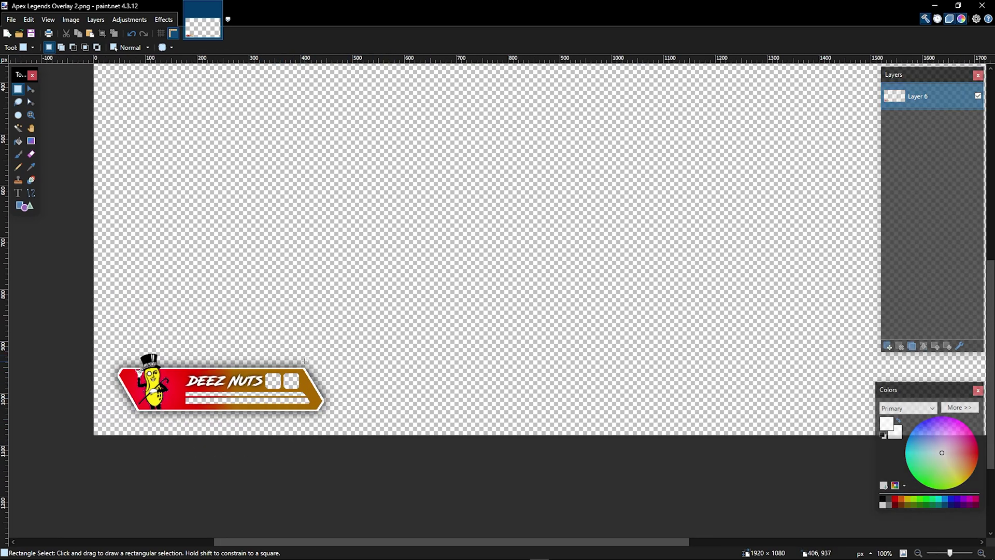
Close the image editor and, in OBS, apply Apex Legends Overlay 2.png as the Image source's file
left_click(981, 5)
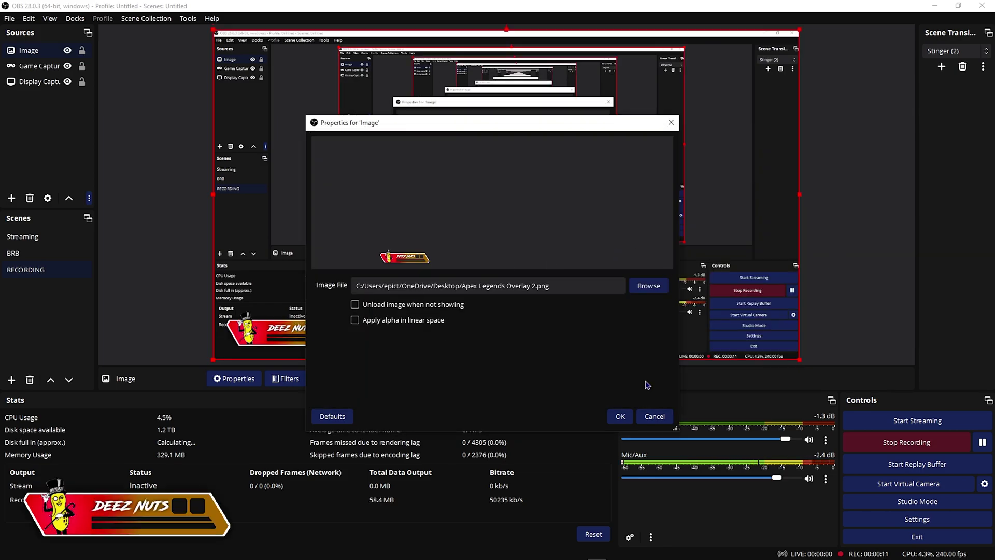
left_click(620, 416)
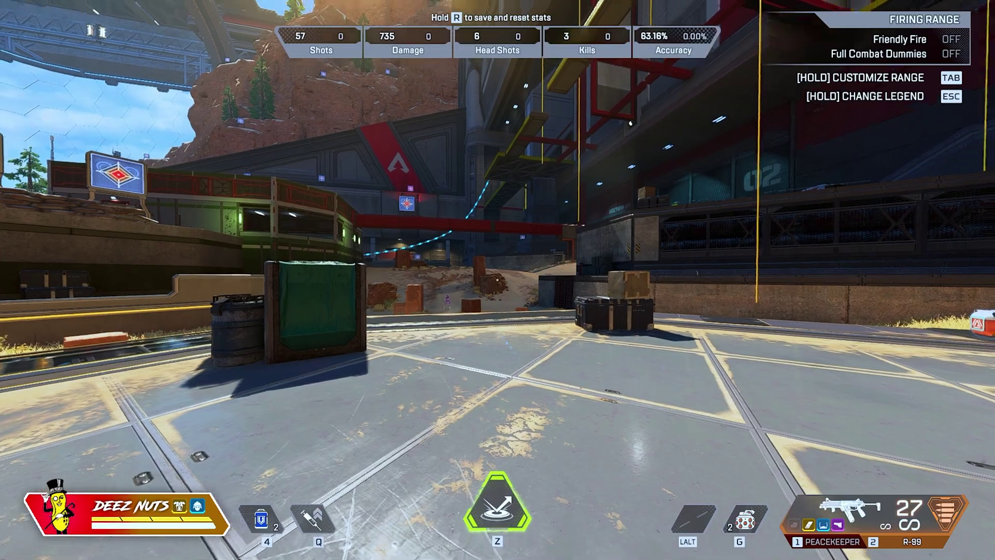
key("w")
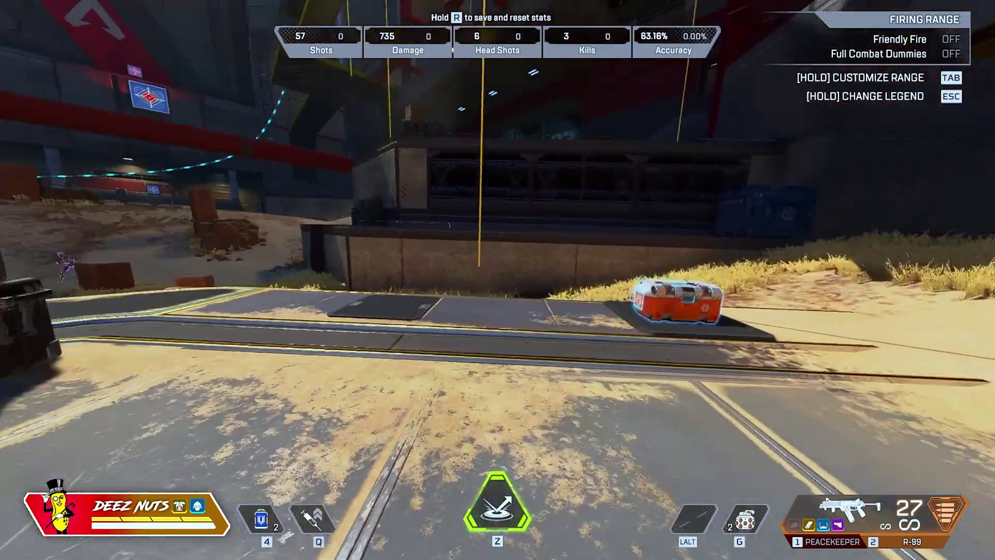
key("w")
key("w")
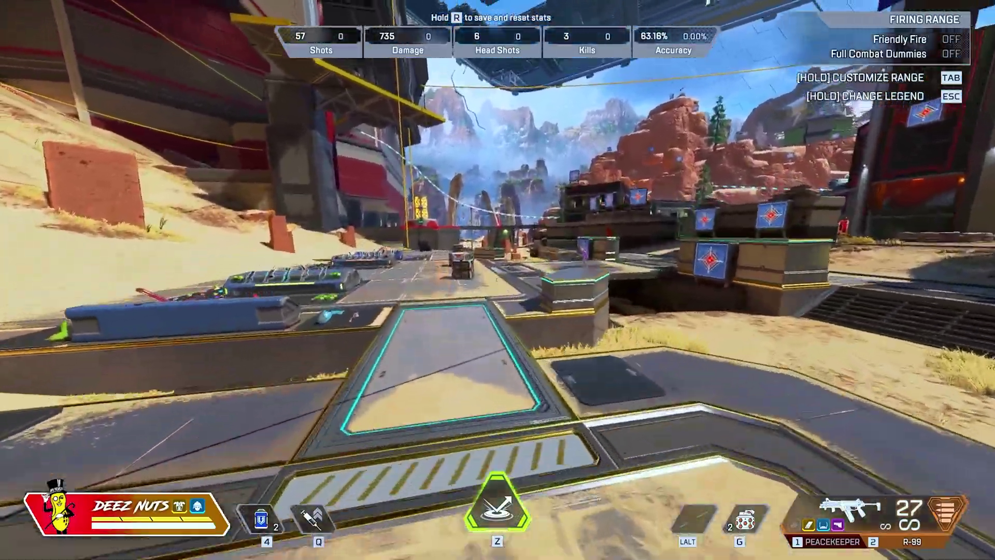